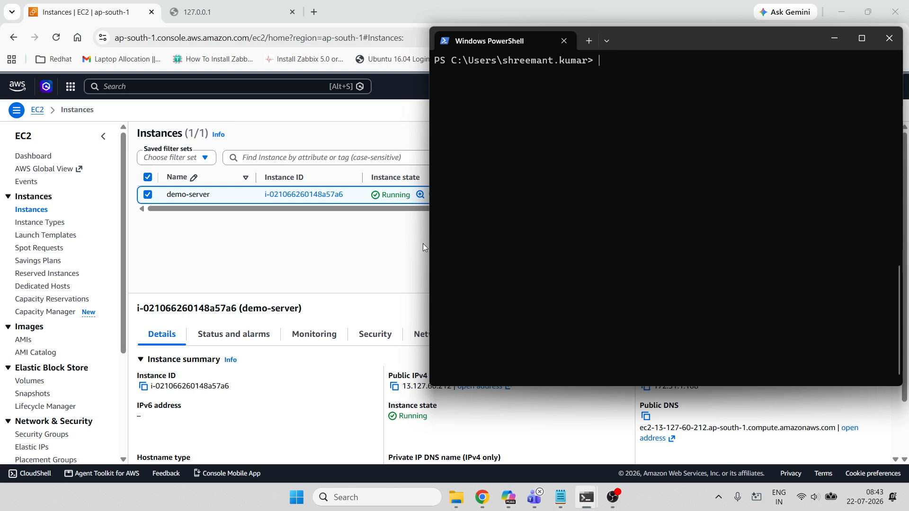
Bring up the EC2 instance's terminal session next to the local PowerShell window
mouse_move(586, 501)
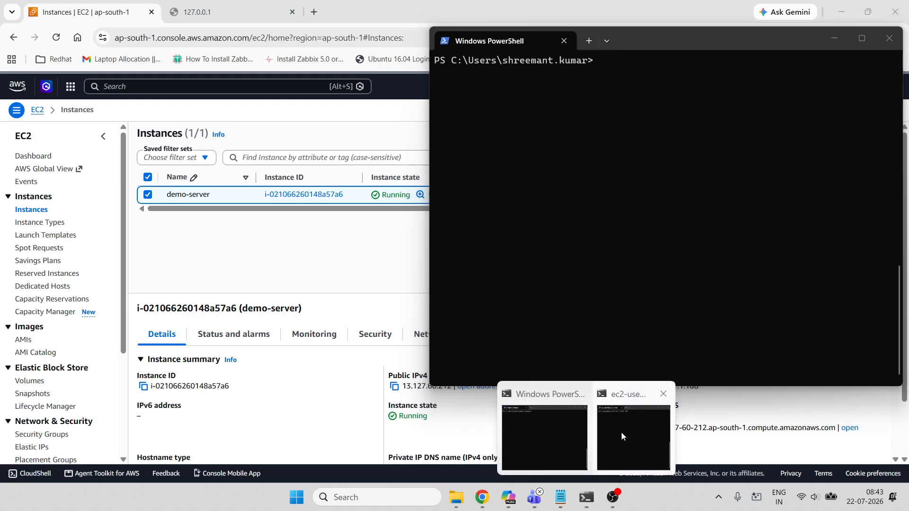
left_click(634, 454)
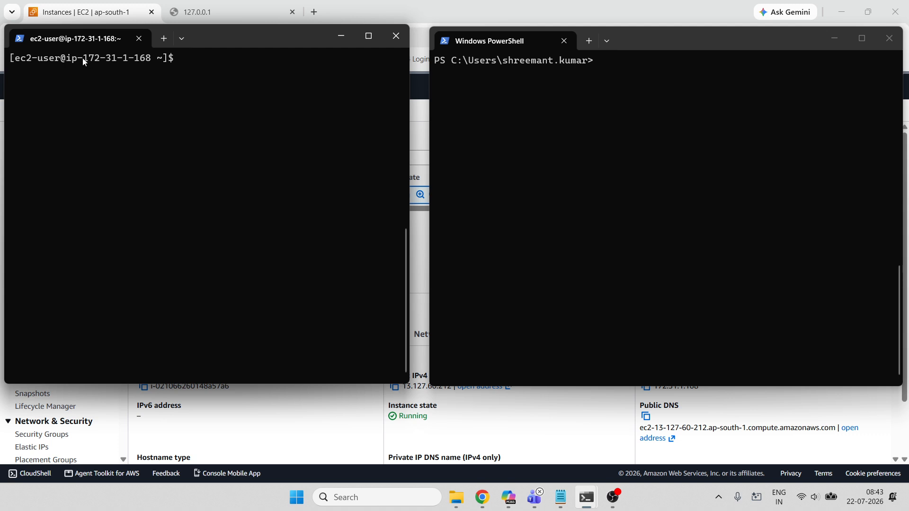
left_click_drag(83, 58, 146, 57)
key("ctrl+c")
List the account's S3 buckets from the local PowerShell session with aws s3 ls
left_click(715, 143)
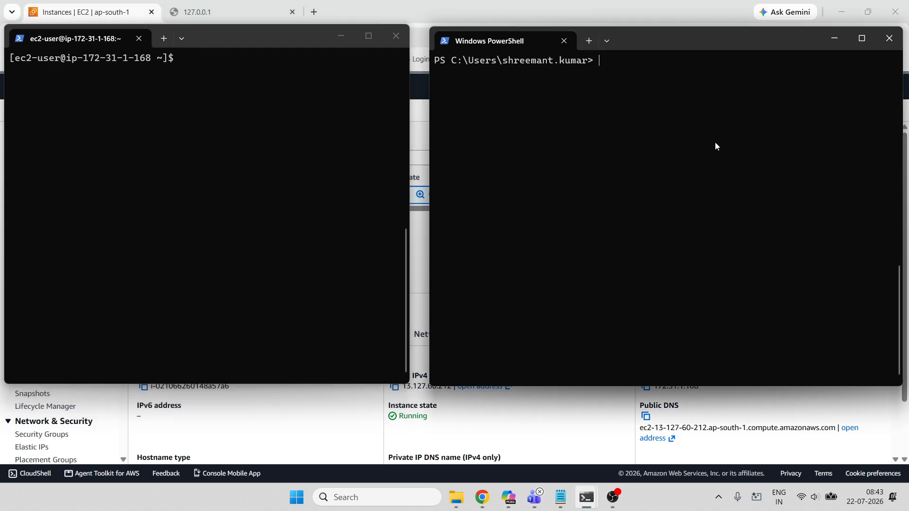
type("aws s3 ls")
key("Return")
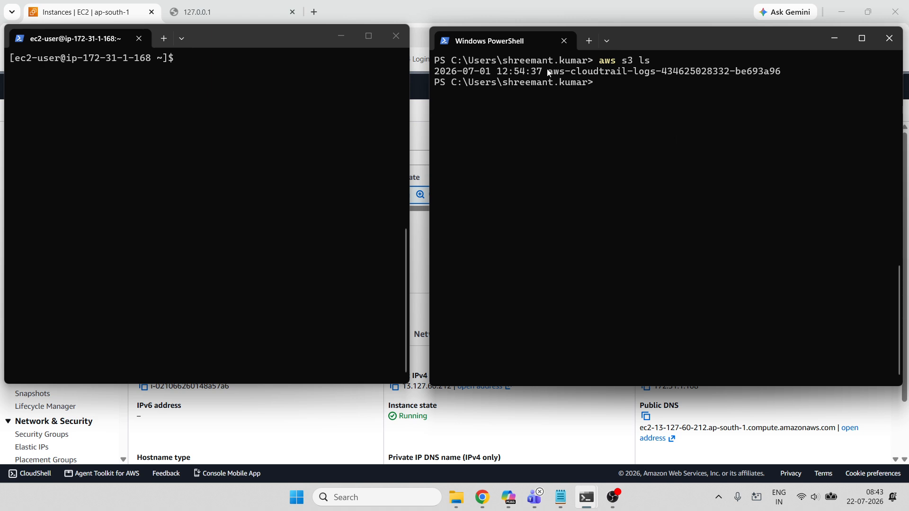
left_click_drag(547, 71, 761, 75)
left_click(614, 131)
Run aws s3 ls in the EC2 instance's session and compare its output with the local PowerShell output
left_click(252, 213)
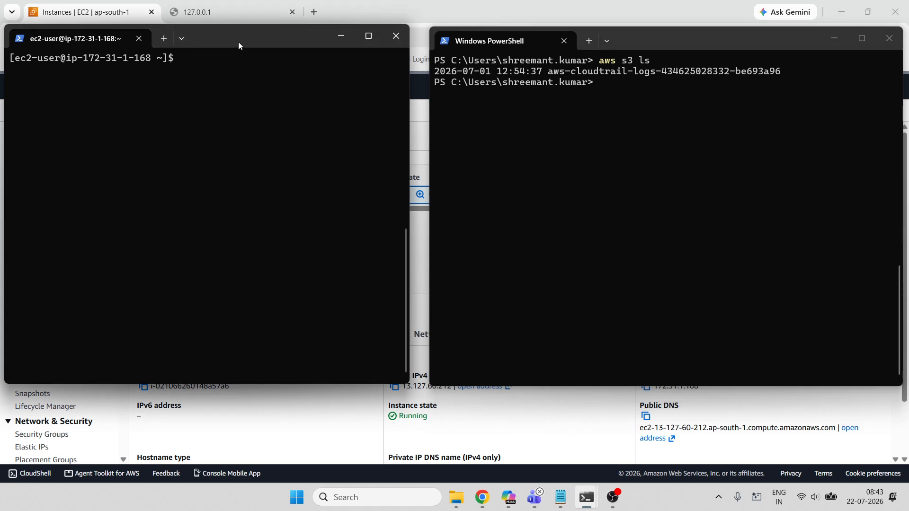
left_click_drag(237, 43, 242, 41)
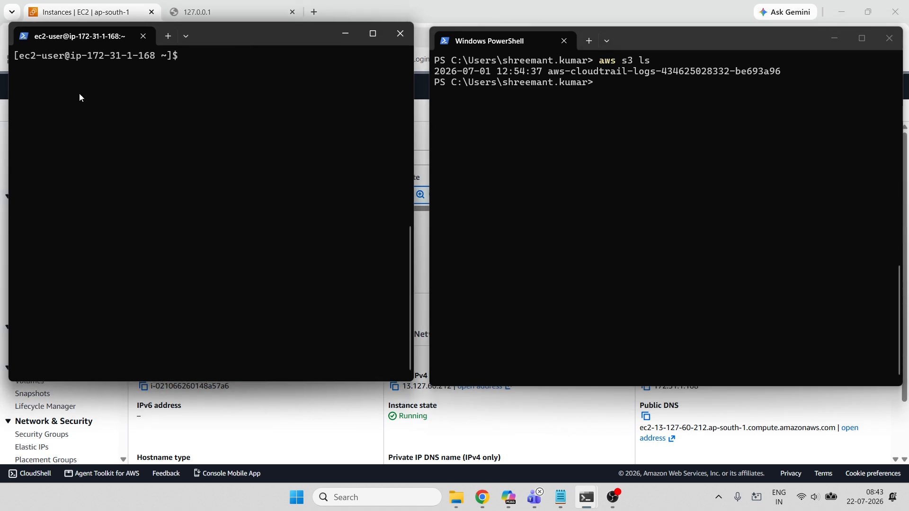
left_click_drag(19, 56, 57, 57)
left_click(56, 57)
type("aws s3 ls")
key("Return")
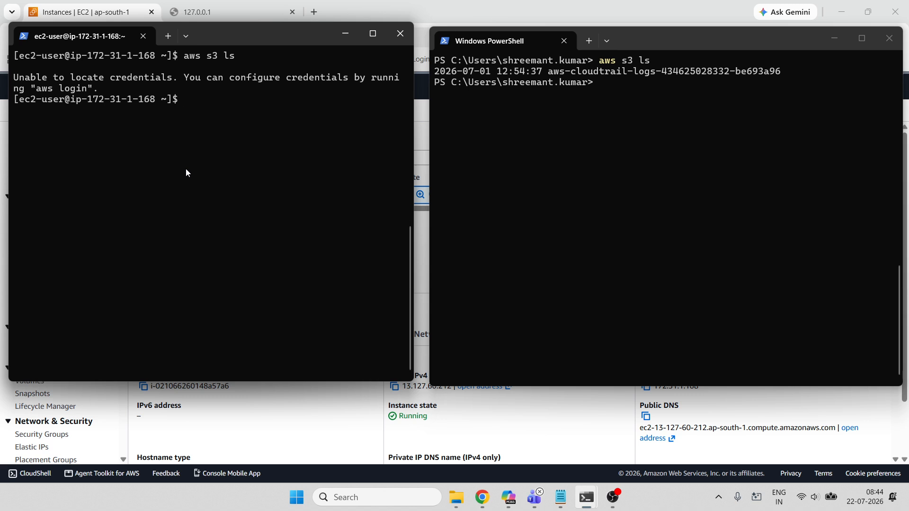
left_click_drag(779, 76, 434, 71)
left_click_drag(226, 104, 229, 107)
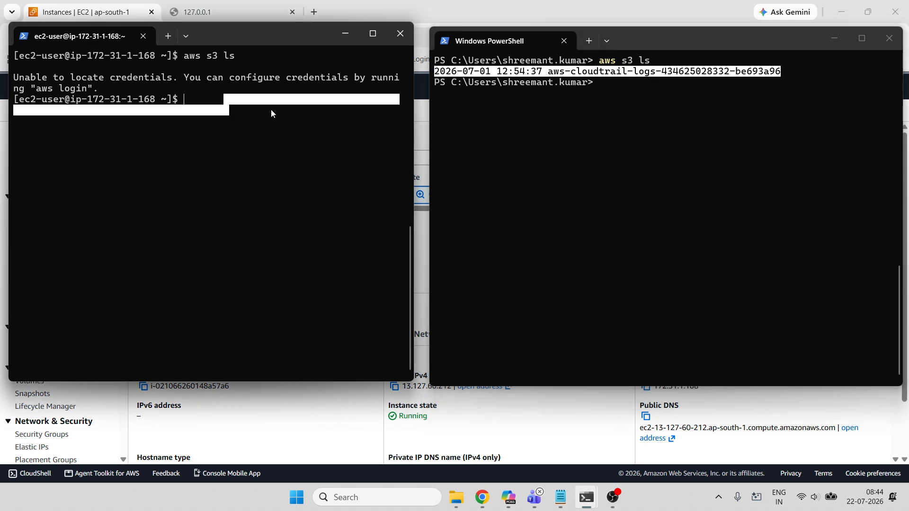
left_click(552, 183)
left_click(324, 183)
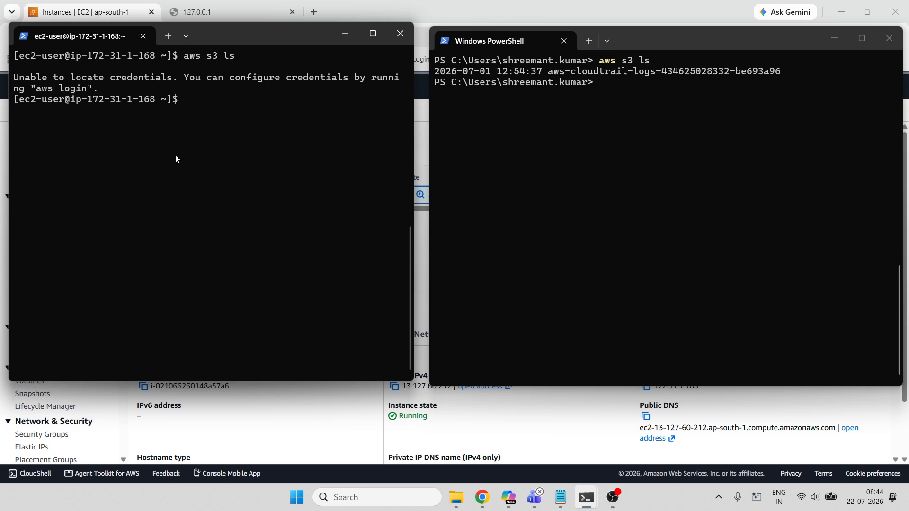
Switch to the AWS console in Chrome and start creating a new IAM role from demo-server's Modify IAM role page
left_click(348, 416)
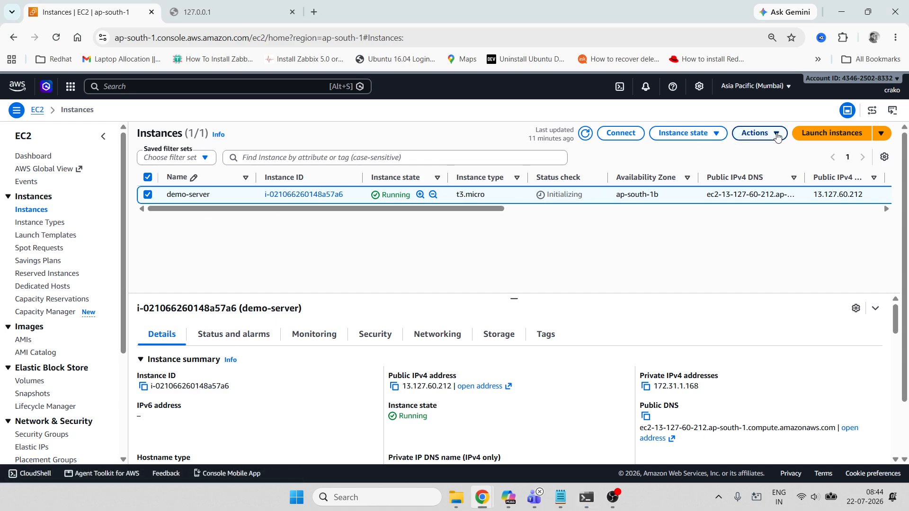
left_click(757, 133)
mouse_move(754, 206)
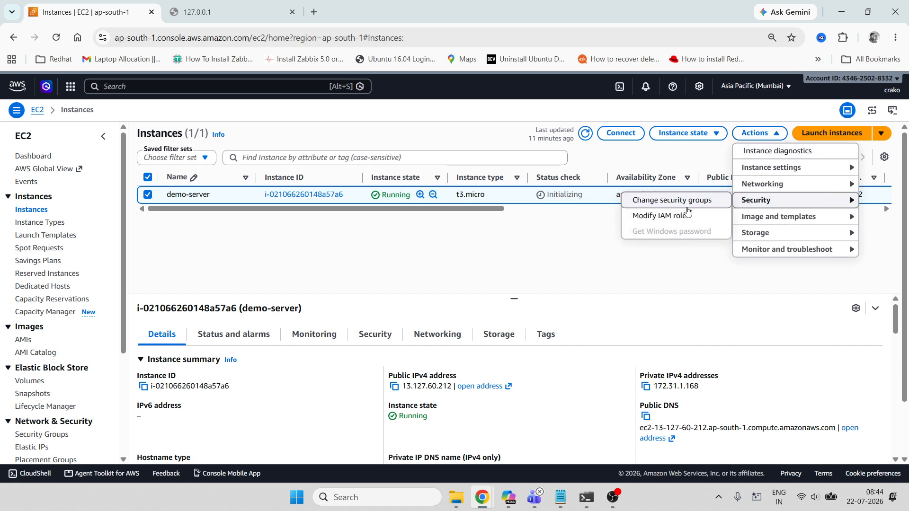
left_click(652, 219)
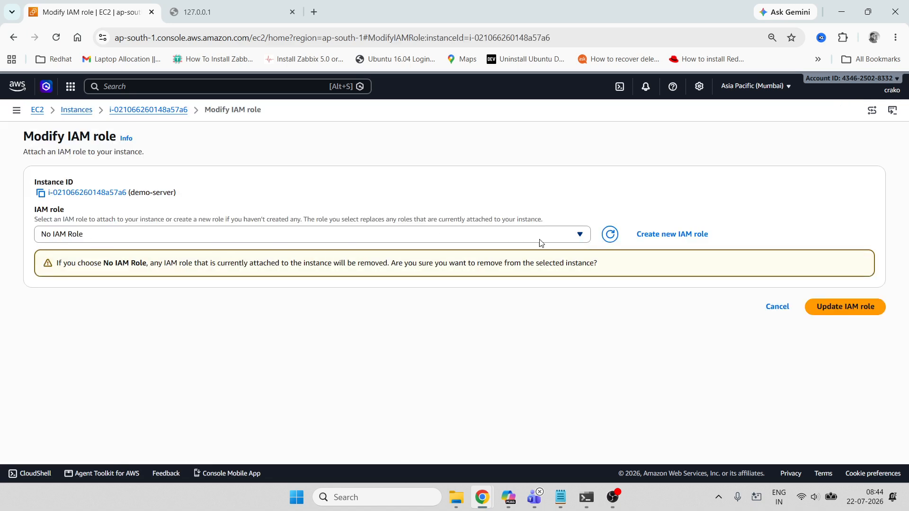
left_click(664, 236)
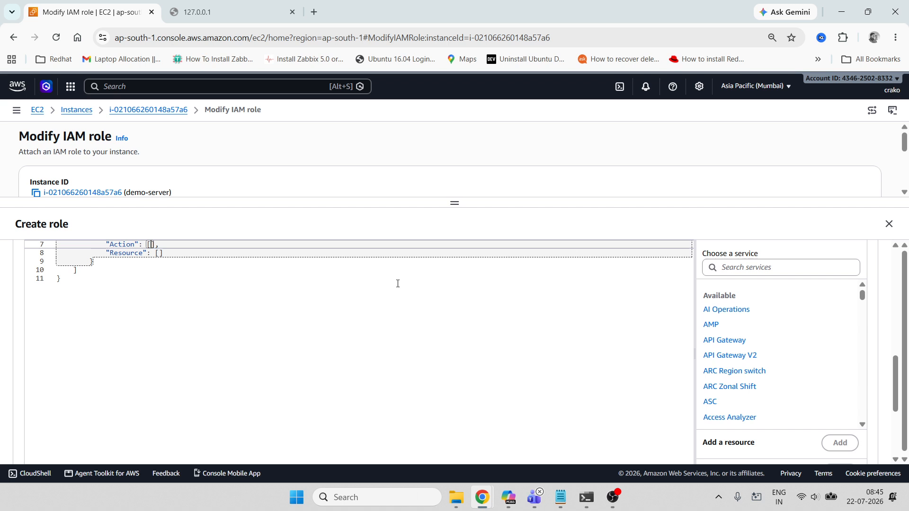
Add all S3 actions (s3:*) to Statement1 of the new role's policy
scroll(400, 289, "down", 3)
scroll(420, 298, "up", 4)
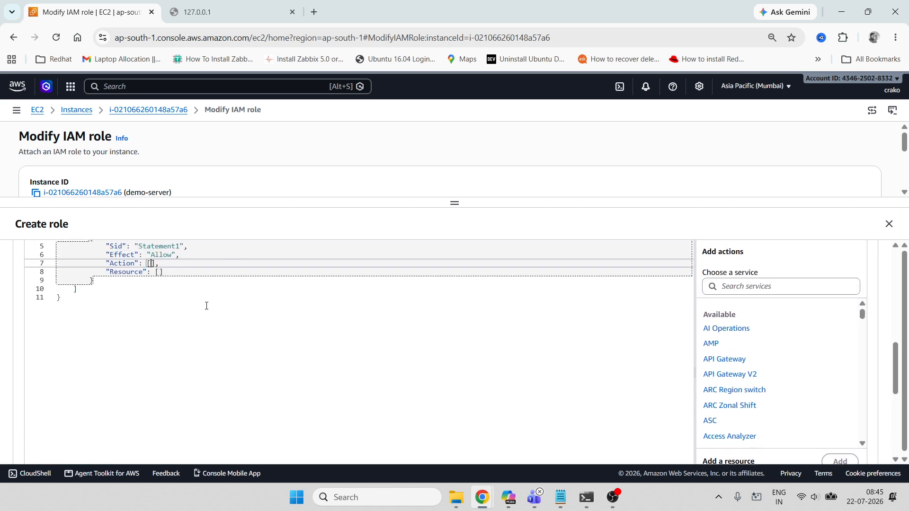
left_click(755, 287)
type("s3")
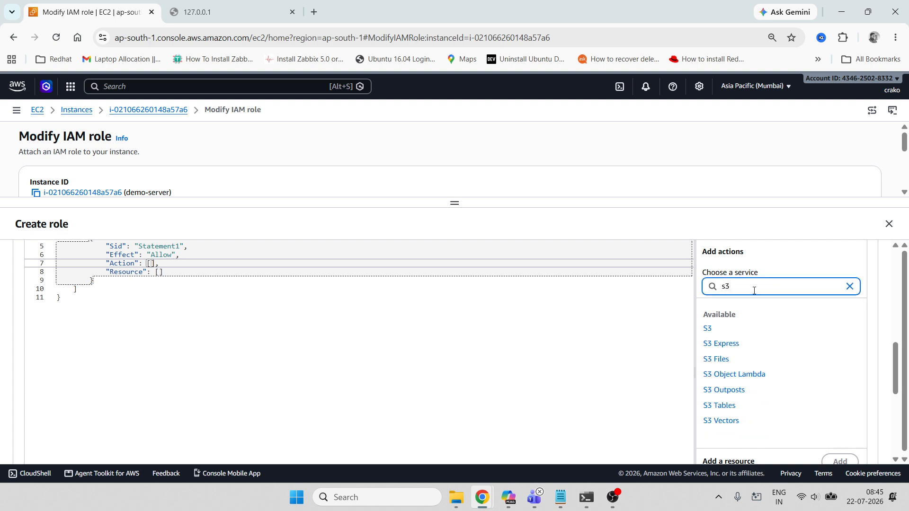
left_click(707, 329)
scroll(767, 355, "down", 1)
scroll(767, 355, "up", 1)
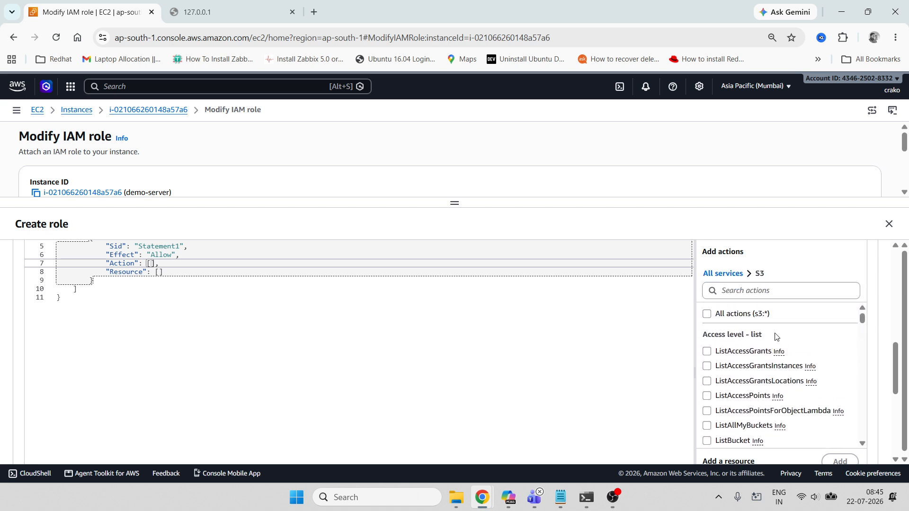
scroll(657, 378, "down", 1)
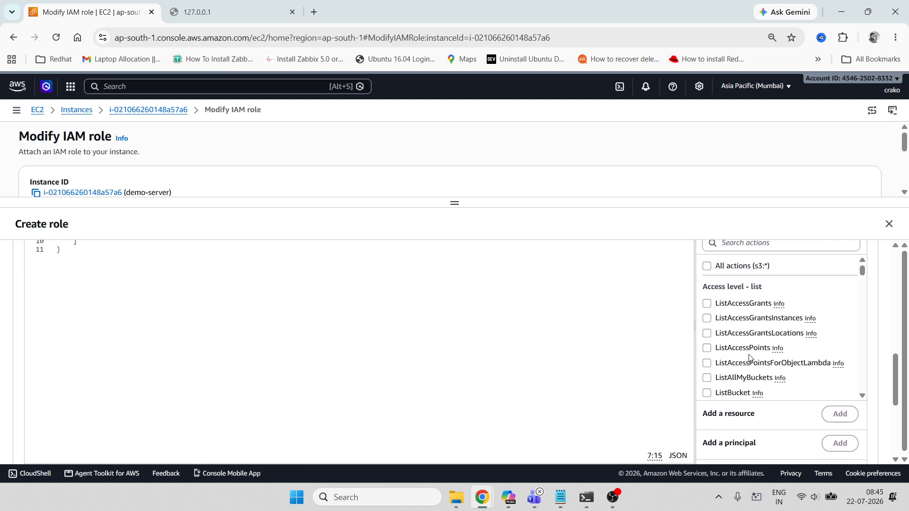
scroll(739, 342, "down", 5)
scroll(740, 342, "up", 8)
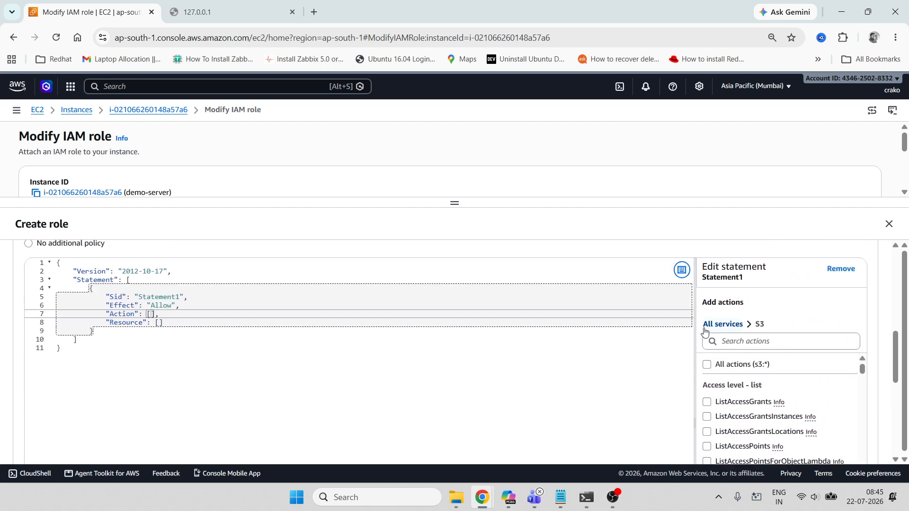
left_click(707, 364)
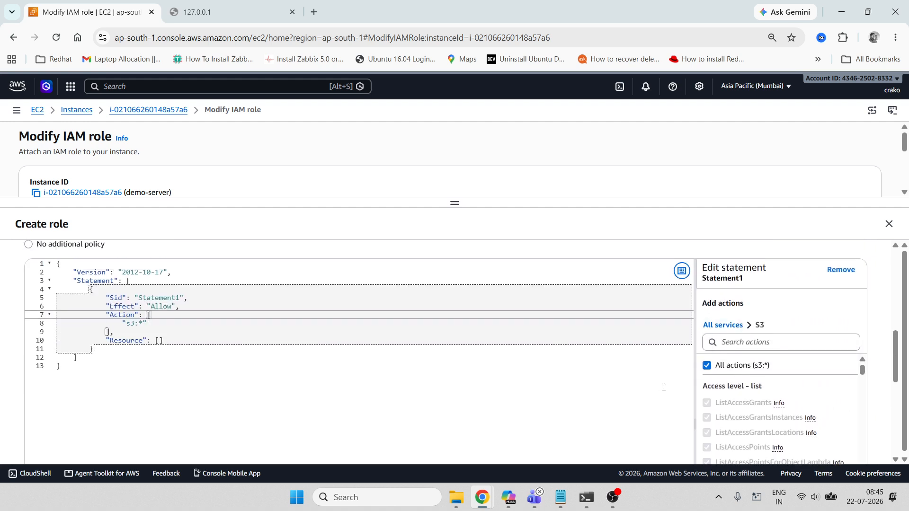
Add an S3 resource to the policy statement with the resource type All Resources
scroll(663, 386, "down", 5)
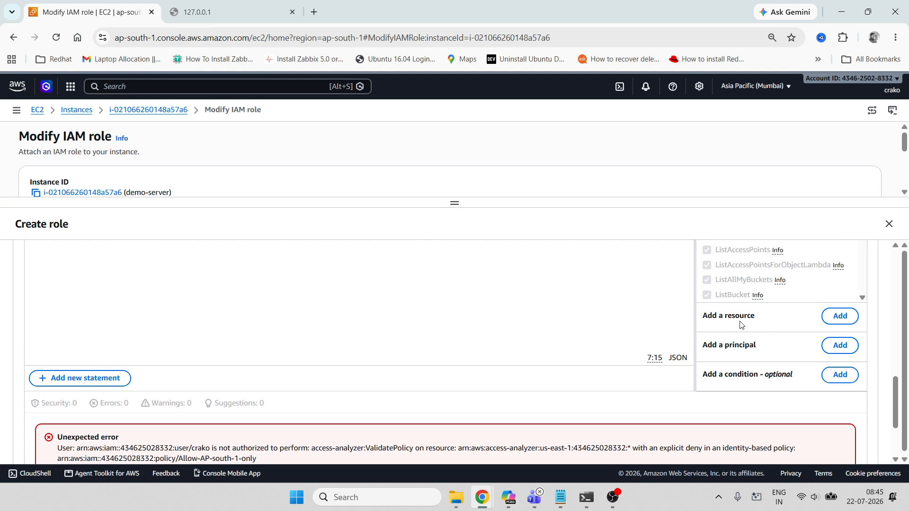
left_click(836, 316)
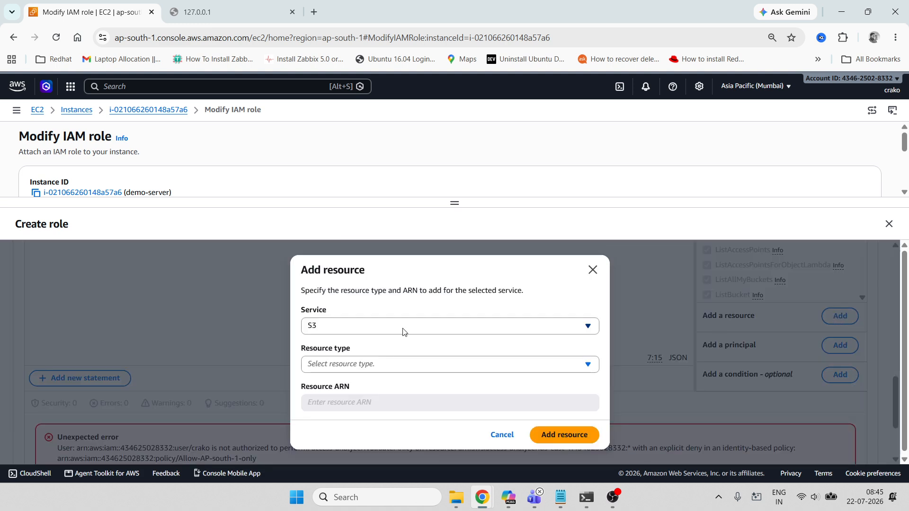
left_click(448, 362)
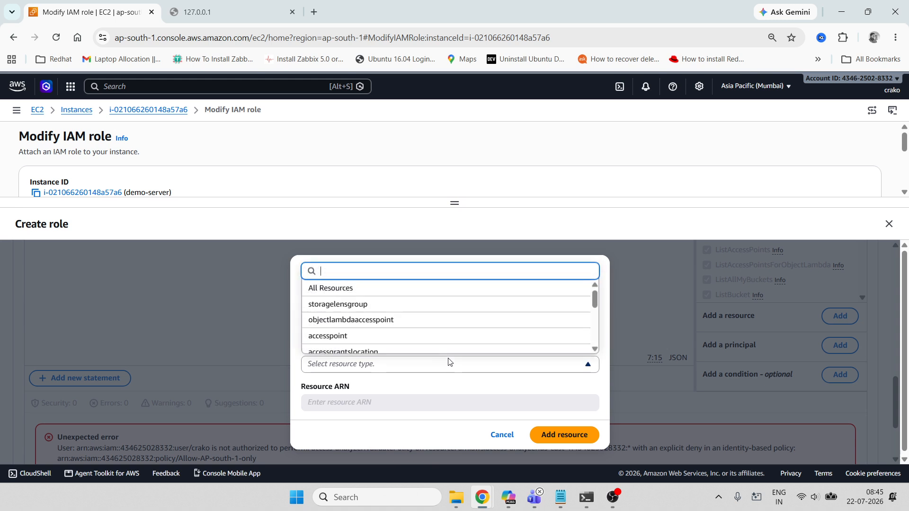
left_click(336, 289)
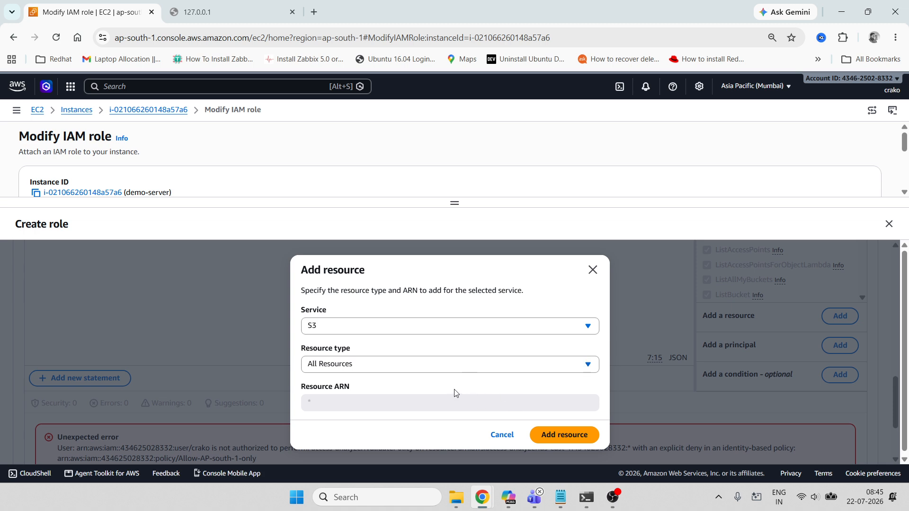
left_click(559, 436)
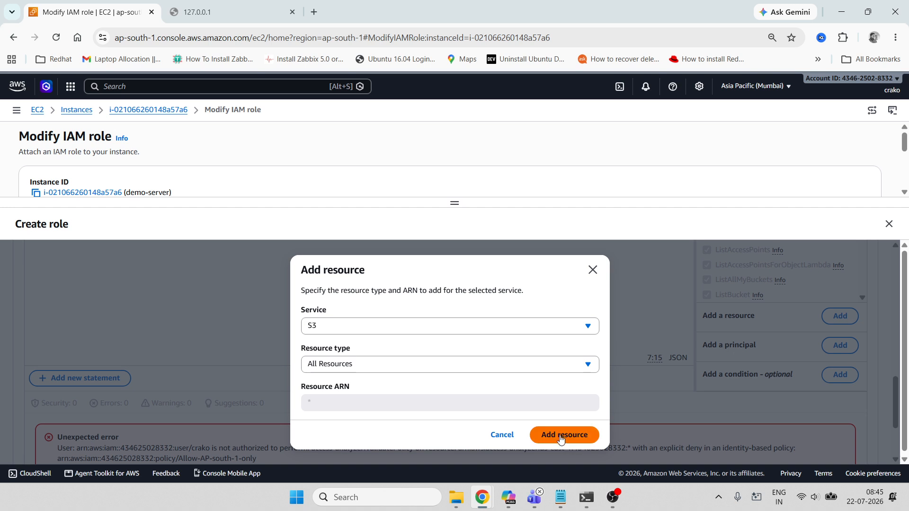
Examine the policy validation error below the editor, including the identity-based policy it names
scroll(546, 386, "down", 1)
scroll(505, 376, "down", 1)
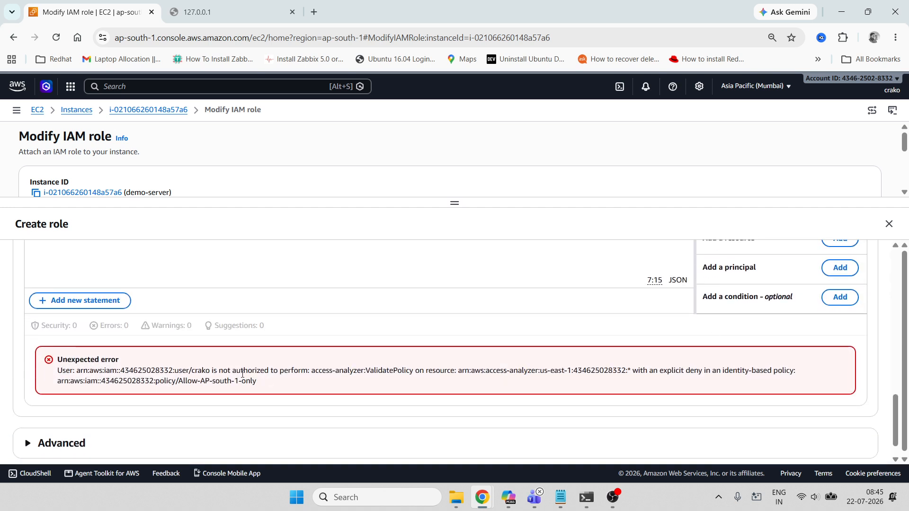
left_click_drag(261, 383, 184, 382)
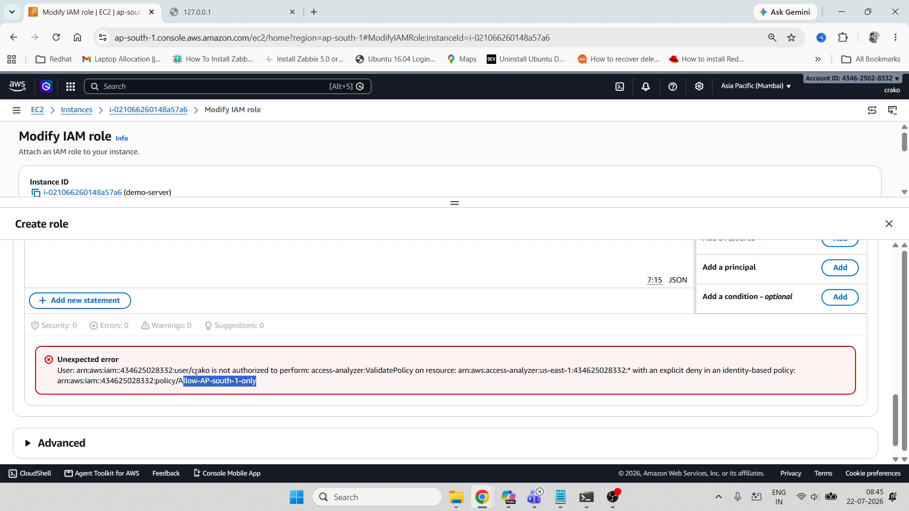
left_click(222, 377)
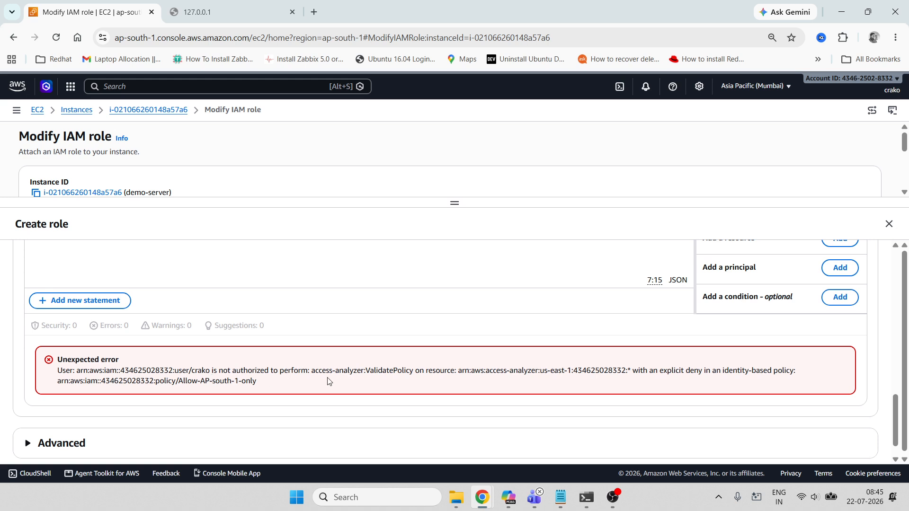
left_click_drag(199, 384, 235, 384)
left_click(273, 388)
scroll(476, 364, "down", 1)
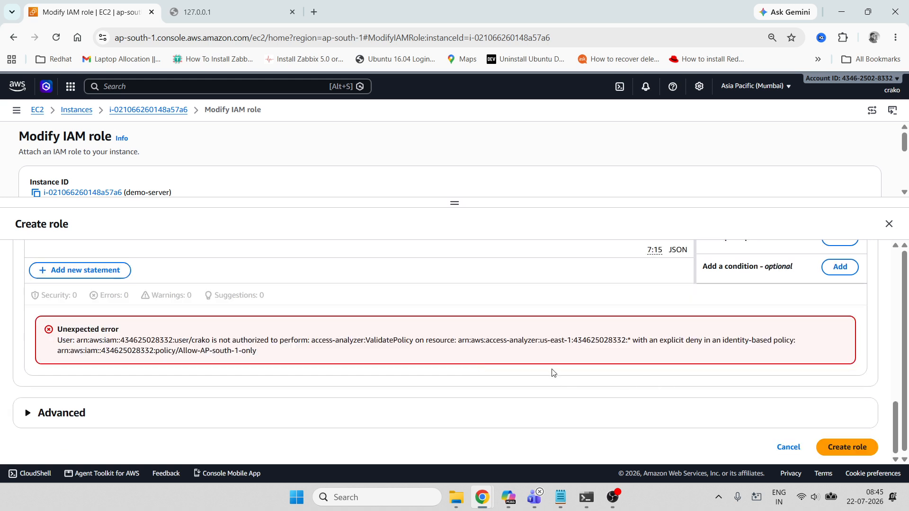
Create the role under the name demos3ec2role and attach it to the demo-server instance
left_click(849, 450)
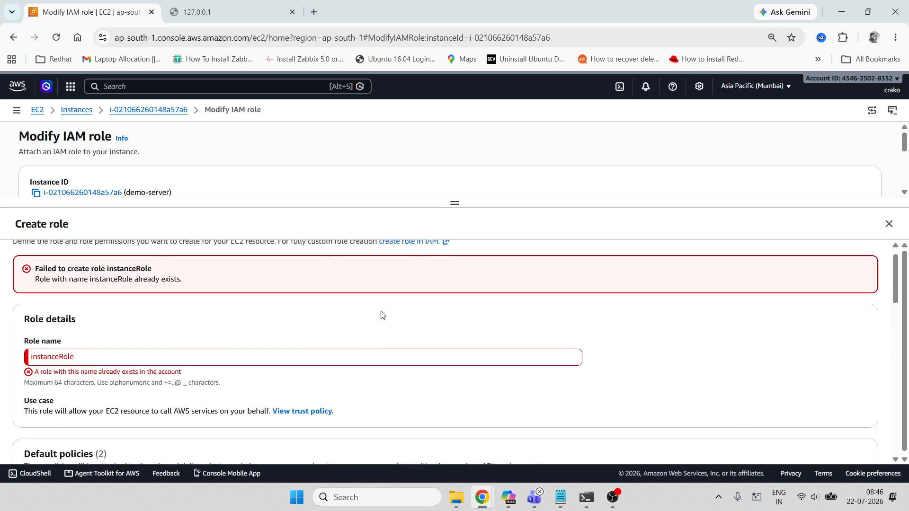
left_click(118, 358)
key("ctrl+a")
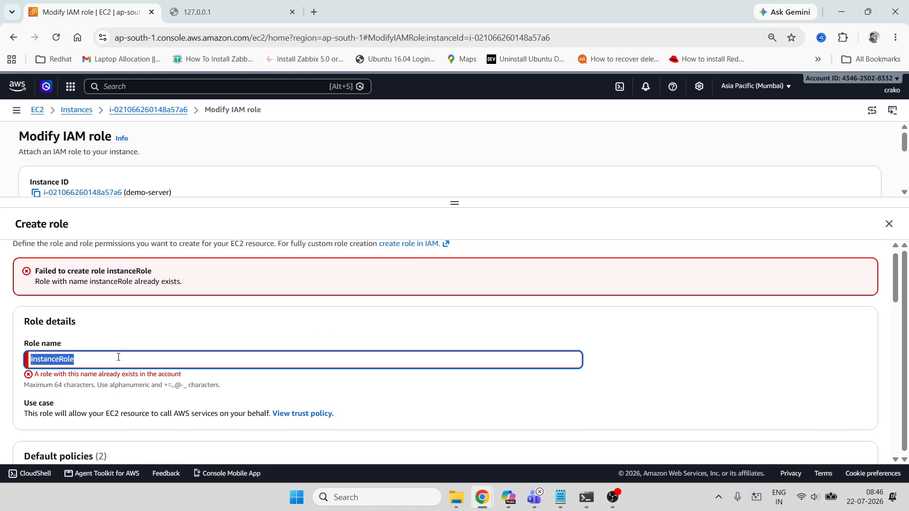
type("demos3ec2role")
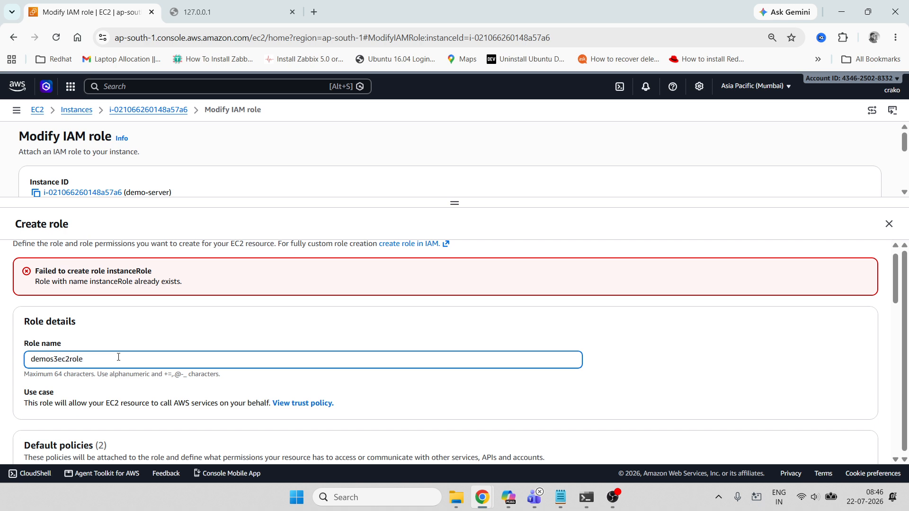
scroll(270, 378, "down", 15)
scroll(690, 403, "down", 4)
left_click(841, 447)
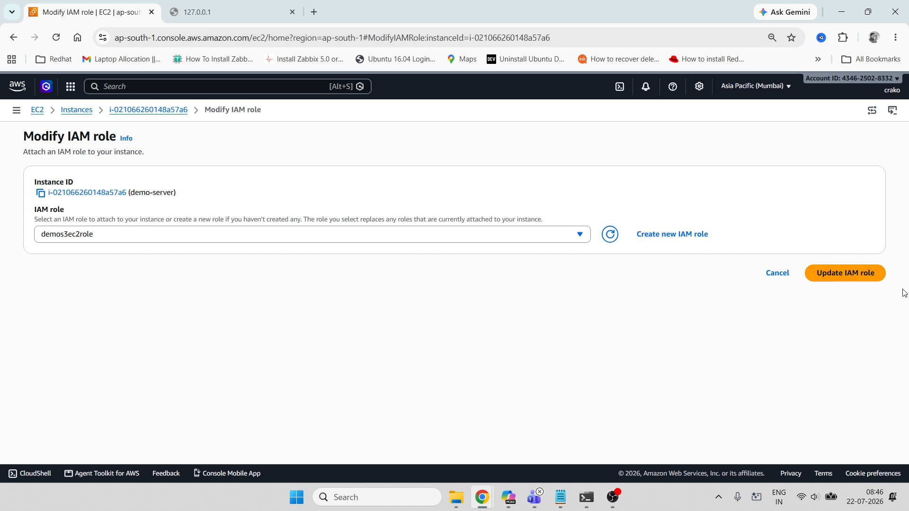
left_click(844, 281)
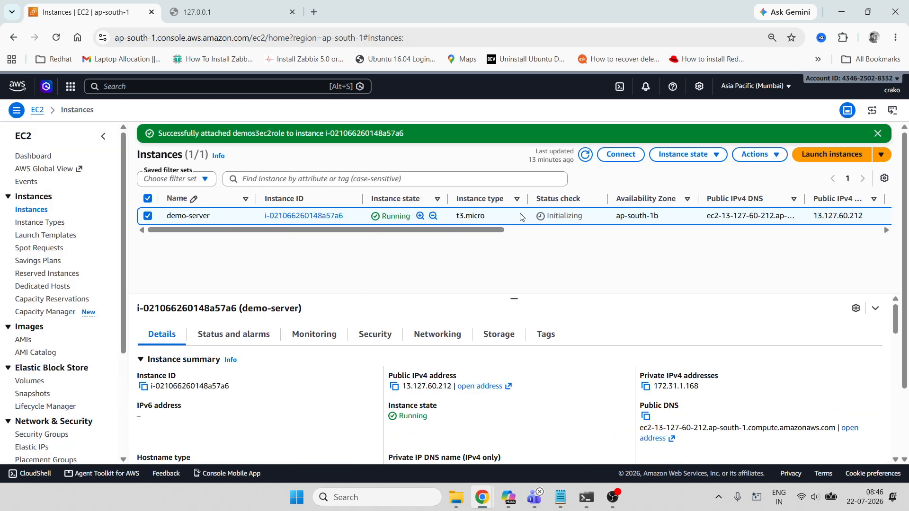
Return to the EC2 instance's terminal, rerun aws s3 ls and check the bucket listing
mouse_move(587, 496)
left_click(625, 469)
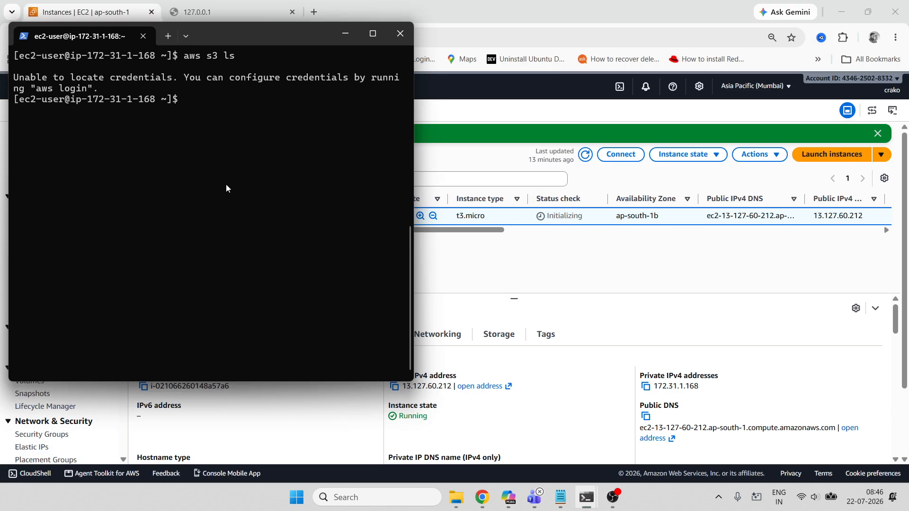
key("Up")
left_click_drag(363, 112, 18, 113)
left_click(81, 114)
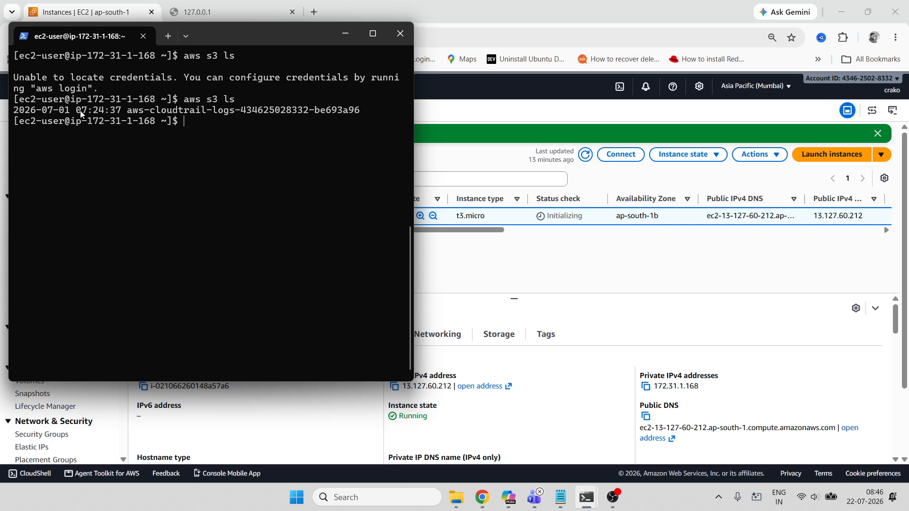
left_click_drag(366, 111, 171, 114)
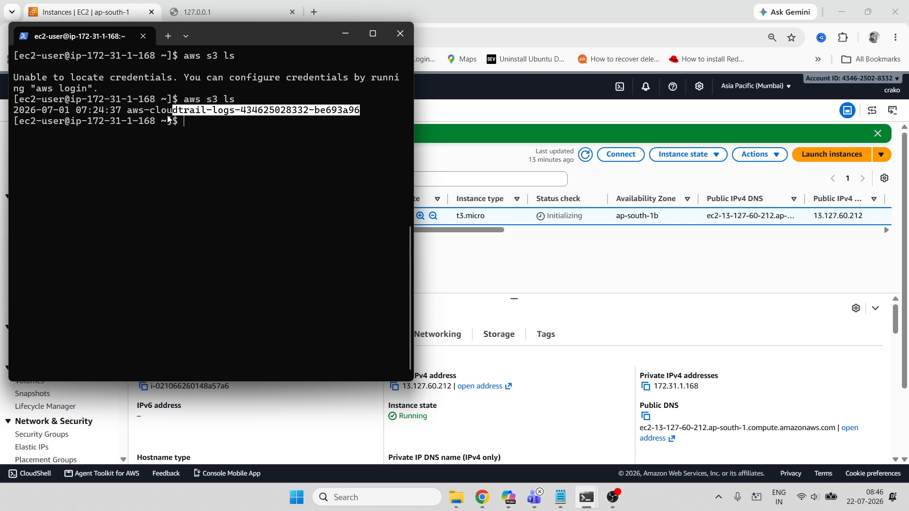
left_click(188, 125)
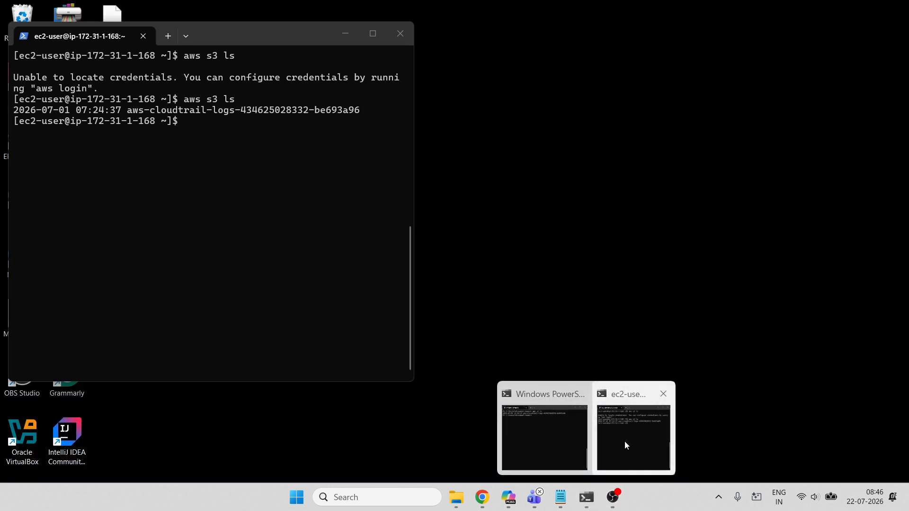
Show the EC2 session and the local PowerShell window side by side to compare their bucket listings
left_click(625, 445)
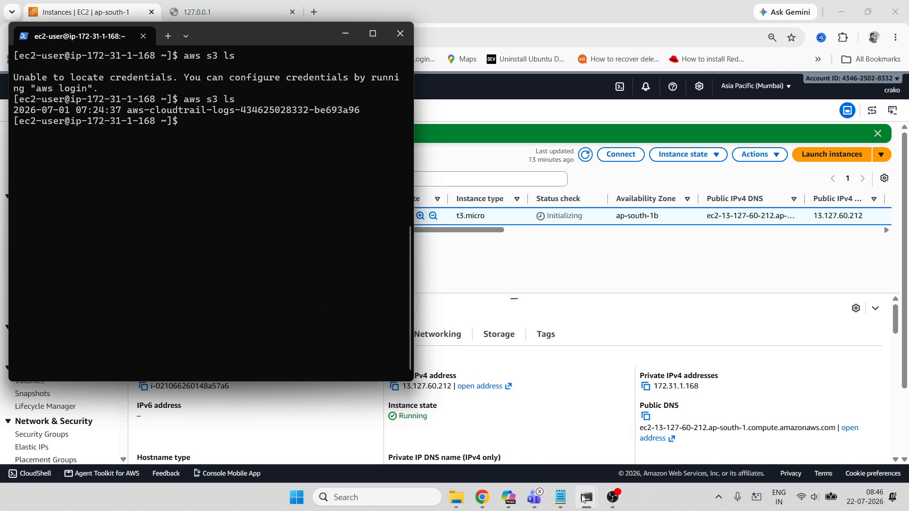
mouse_move(583, 499)
left_click(531, 445)
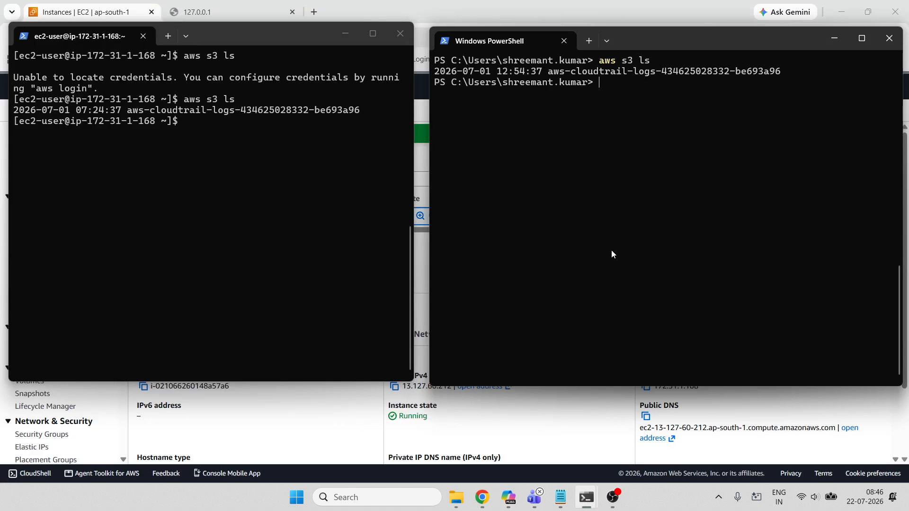